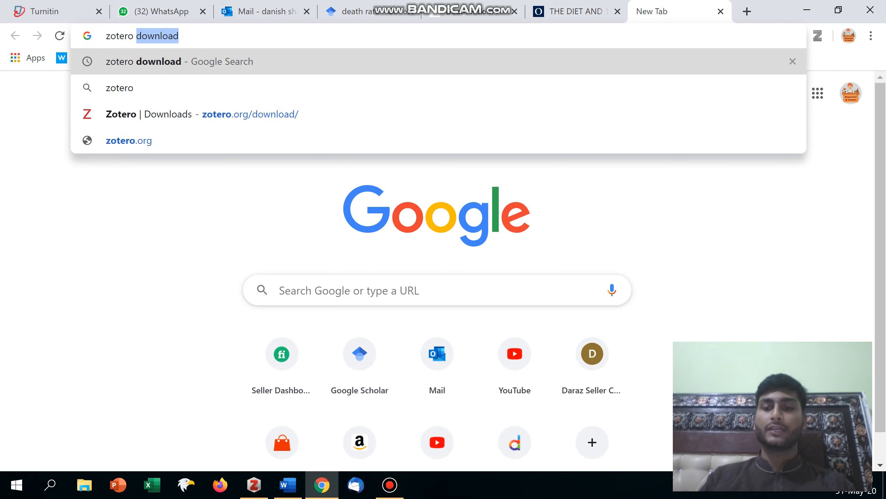
Step: Search the web for "zotero download", open the Zotero downloads page and download the Zotero 5.0 for Windows installer
key("Return")
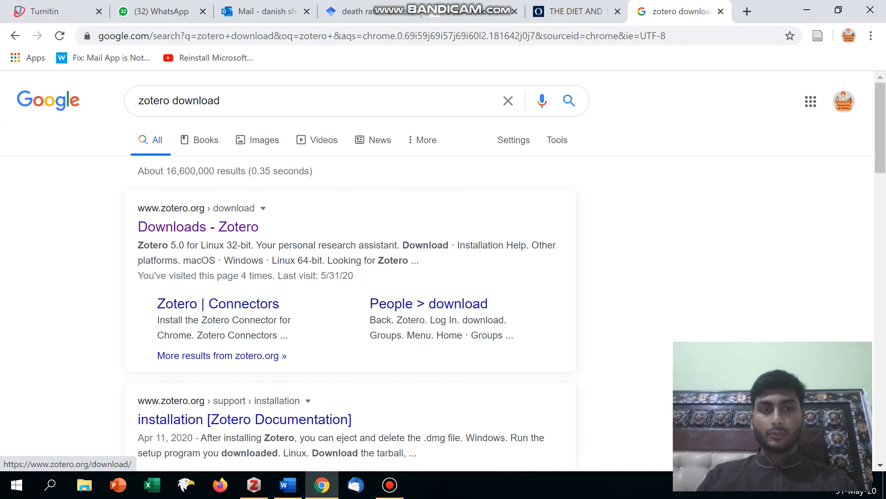
left_click(198, 227)
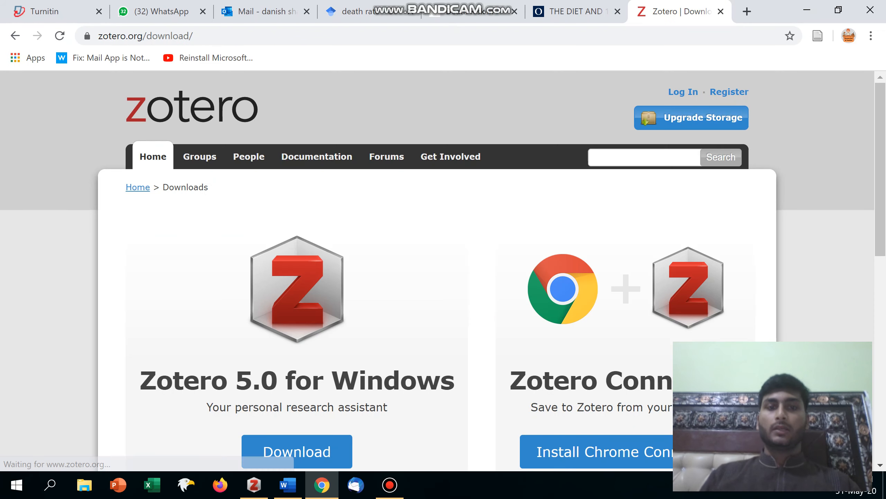
scroll(444, 271, "down", 3)
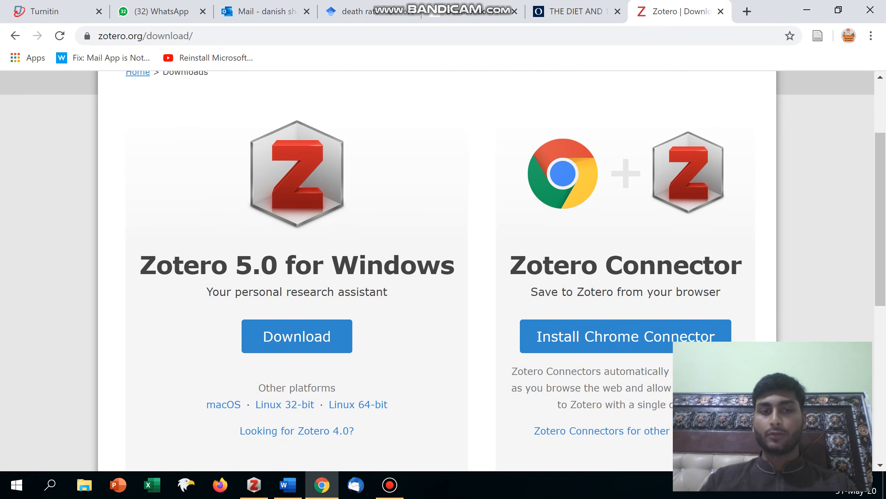
left_click(297, 336)
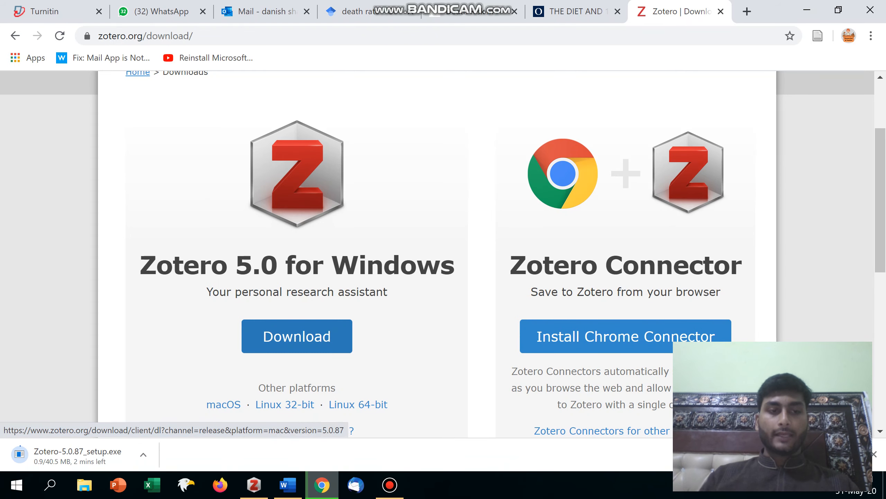
Step: Cancel the Zotero installer download and close the Zotero downloads page
left_click(143, 454)
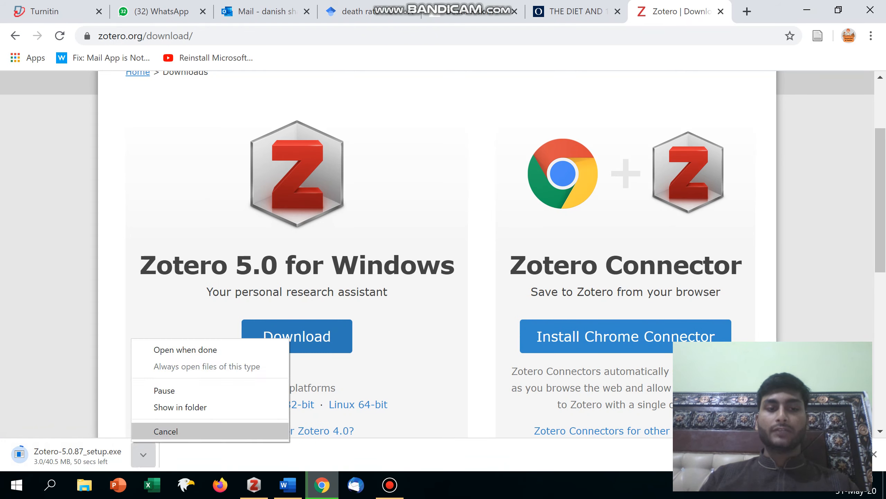
left_click(166, 431)
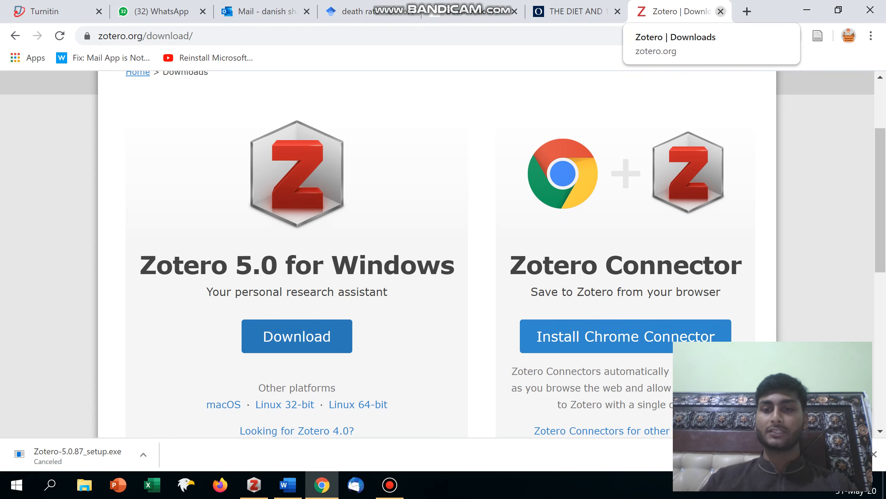
left_click(721, 11)
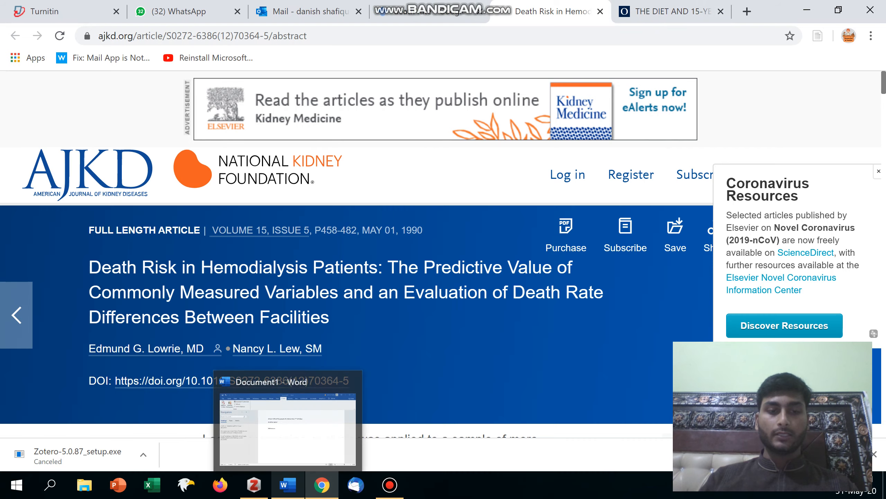
Step: Switch to the Word document and change "7th" to "70th" in the first sentence, adding a space before its full stop
left_click(254, 485)
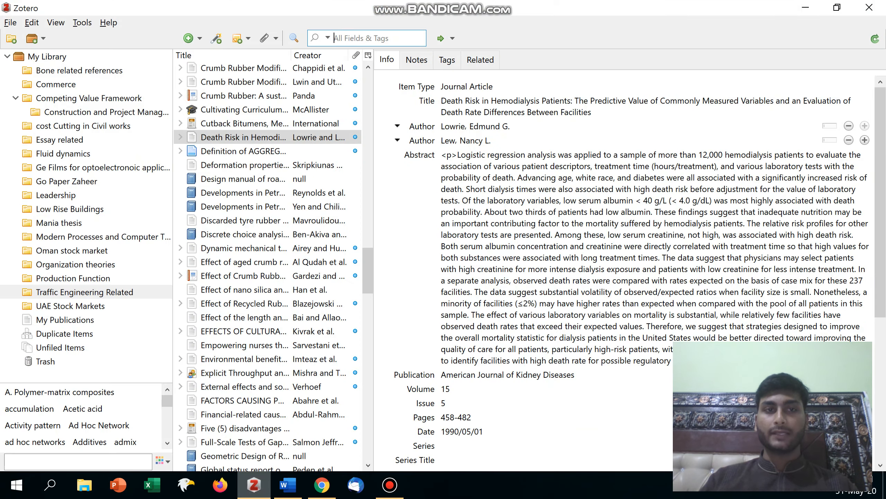
left_click(254, 485)
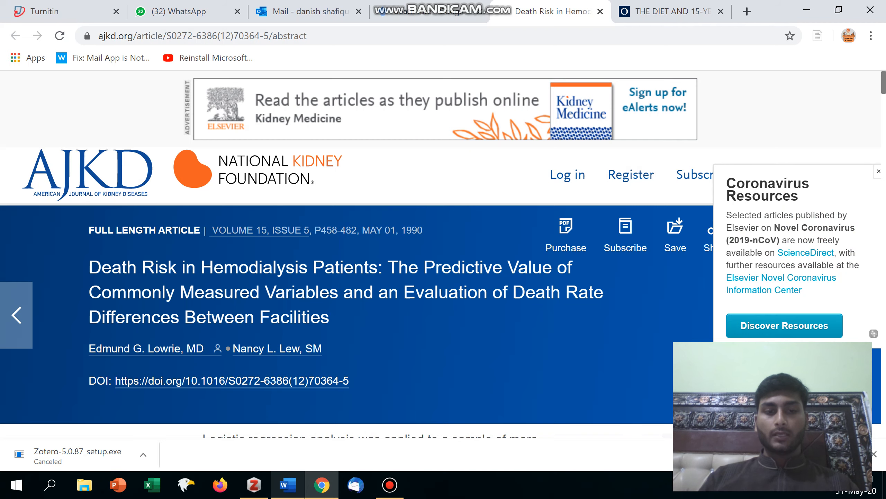
left_click(287, 485)
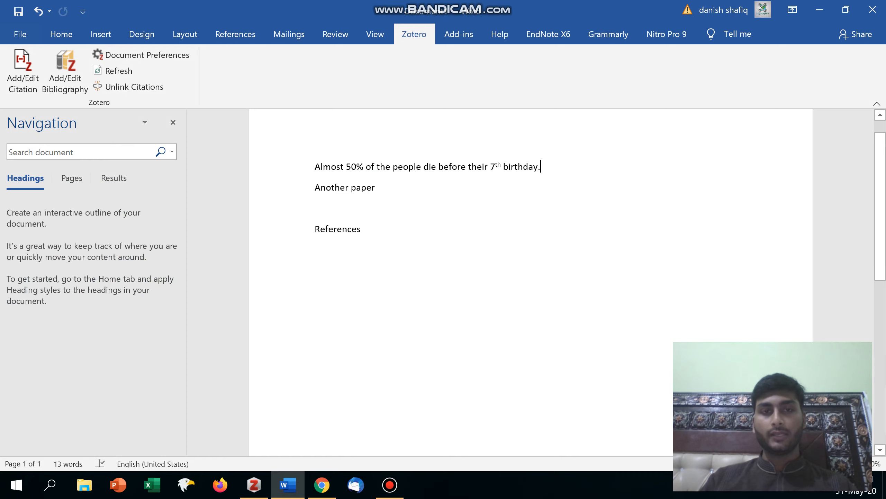
left_click_drag(315, 167, 538, 167)
left_click(545, 167)
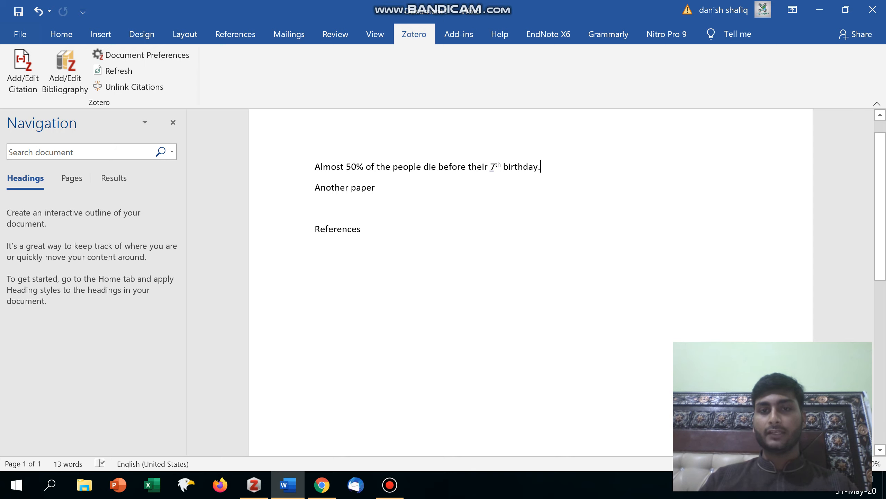
left_click(495, 167)
type("0")
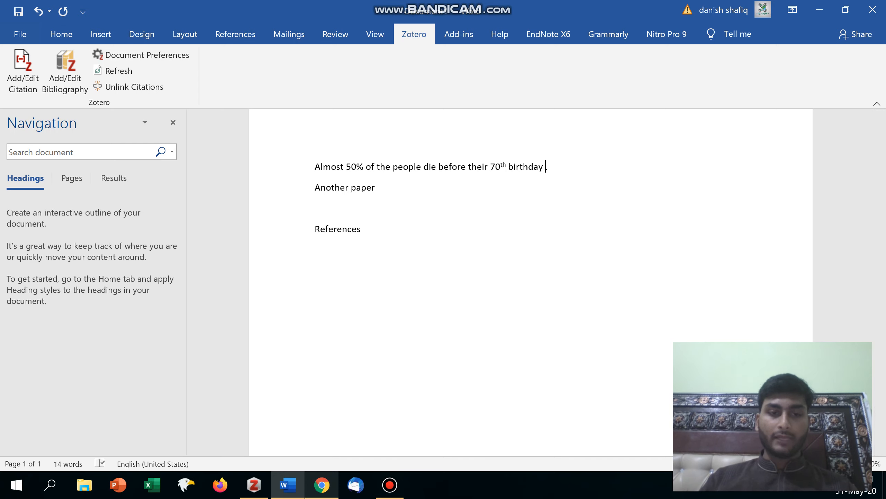
Step: Switch to Chrome, open Google Scholar in a new tab and search for "death rate in America"
left_click(322, 485)
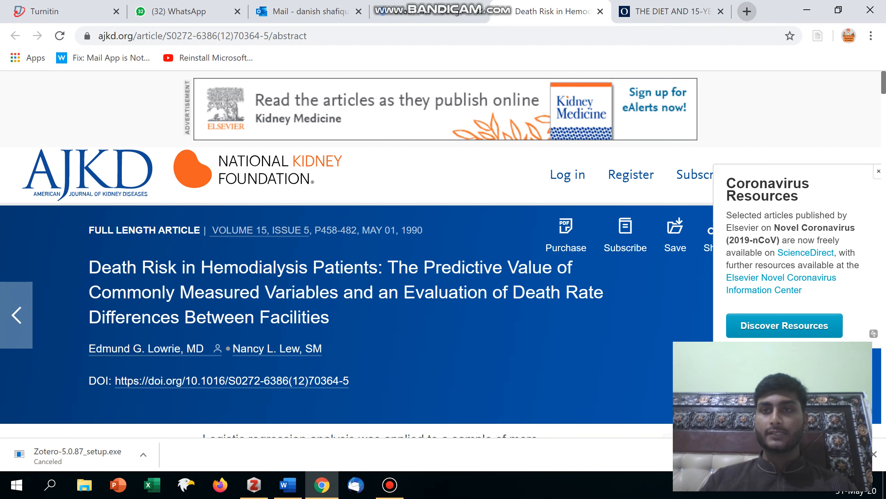
left_click(747, 11)
type("scholar.google.com")
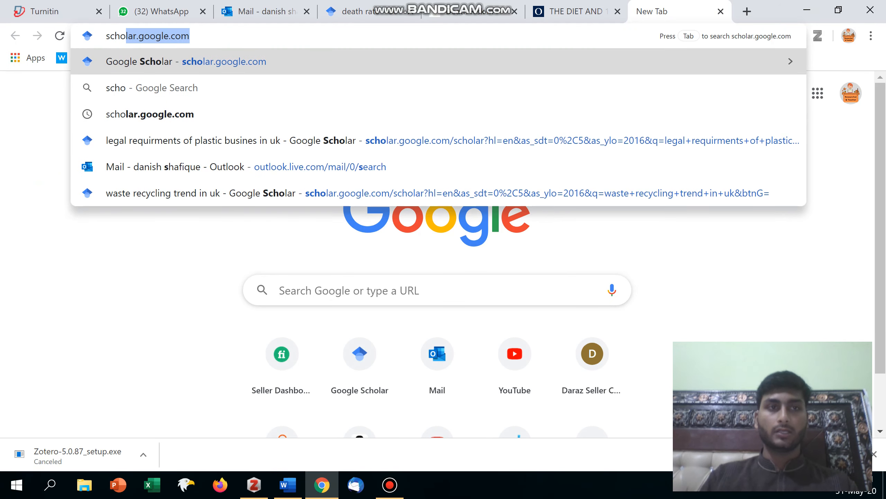
key("Return")
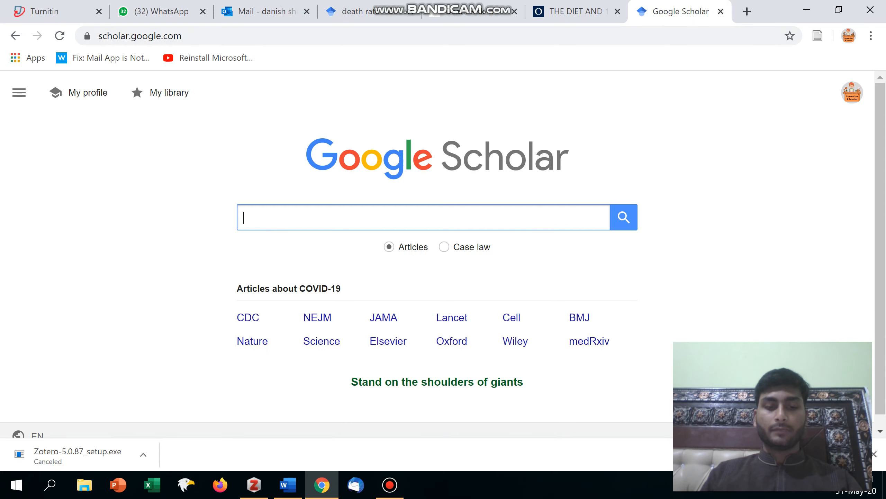
type("death rate i")
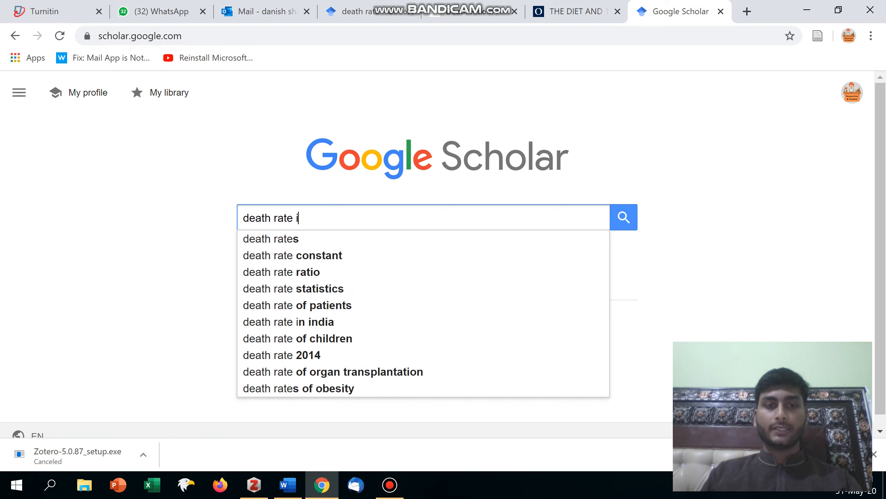
type("n Amer")
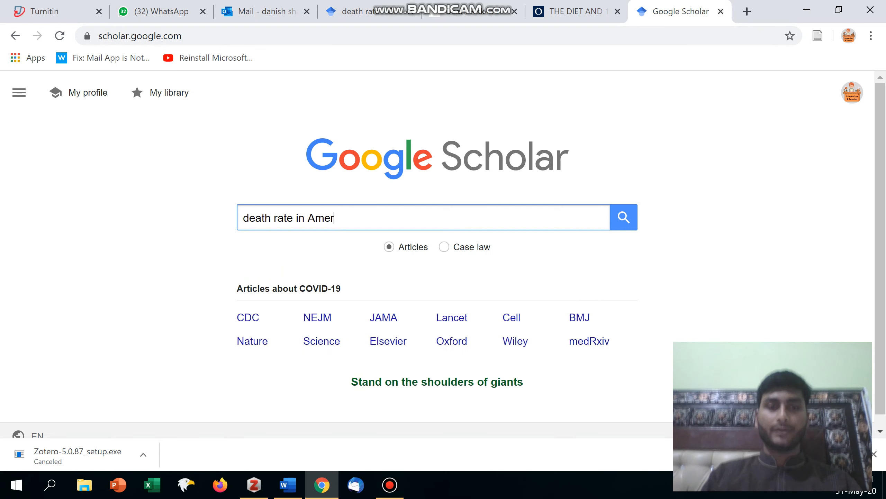
type("ica")
key("Return")
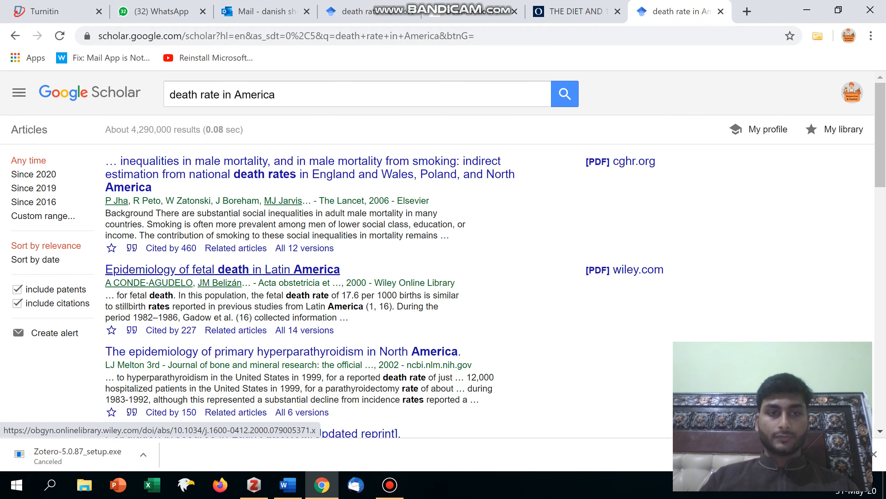
Step: Open the article "Epidemiology of fetal death in Latin America" in a new tab and bring that tab forward
right_click(198, 272)
left_click(217, 282)
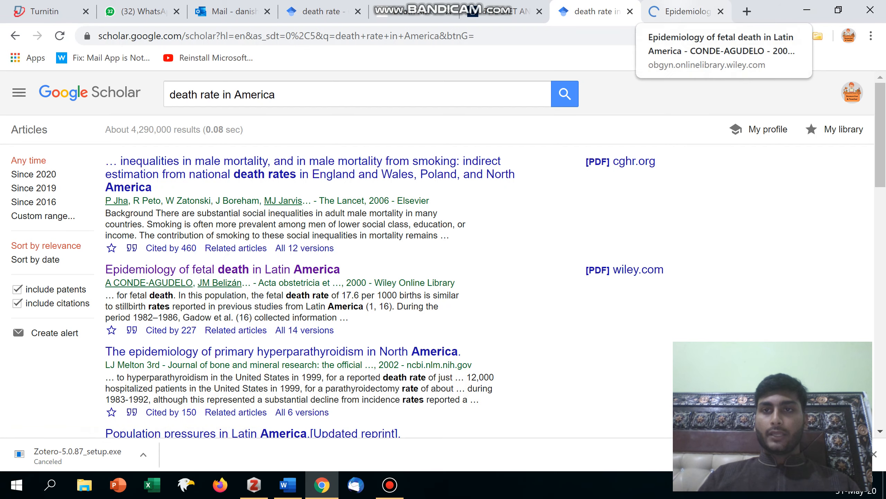
left_click(684, 11)
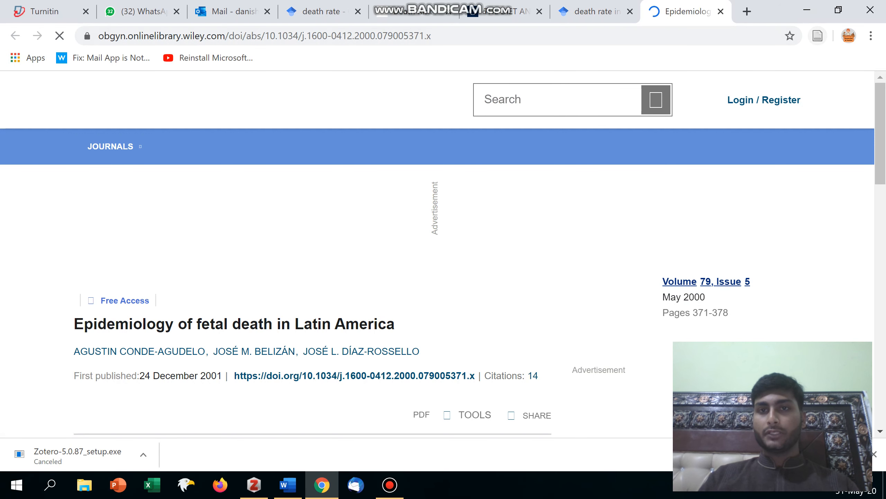
Step: Save the open article "The Diet and 15-Year Death Rate in the Seven Countries Study" to Zotero
left_click(506, 12)
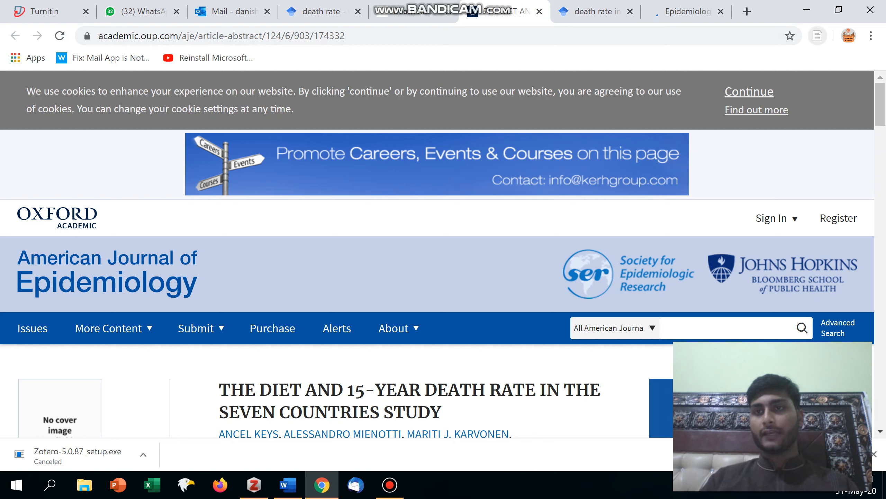
left_click(818, 36)
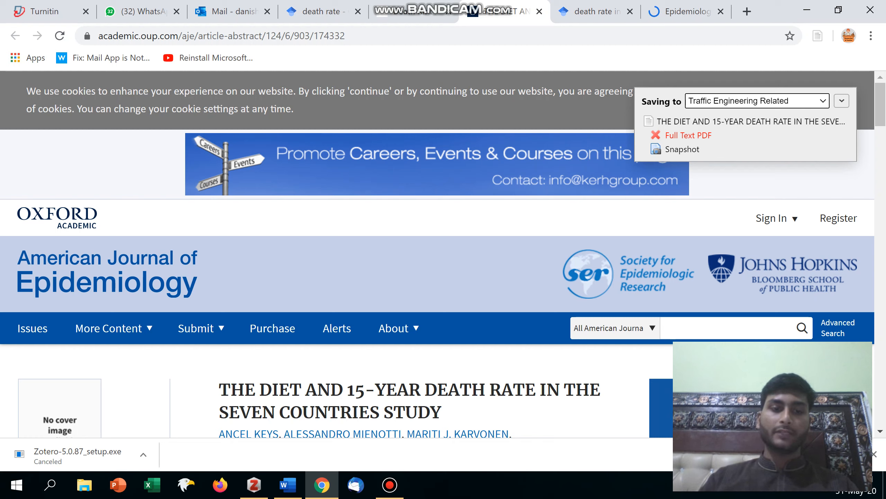
Step: In Word, insert a Zotero citation at the end of the first sentence for the 15-year death rate study, found by searching "15 year"
mouse_move(287, 486)
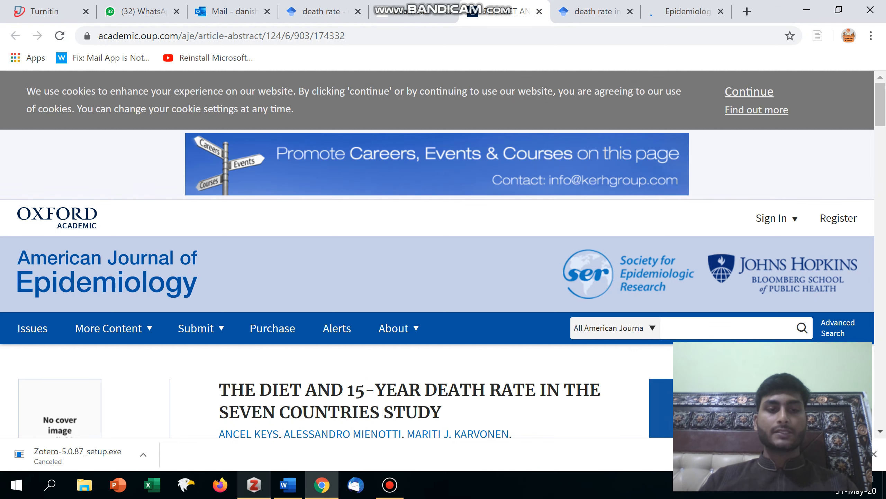
left_click(287, 486)
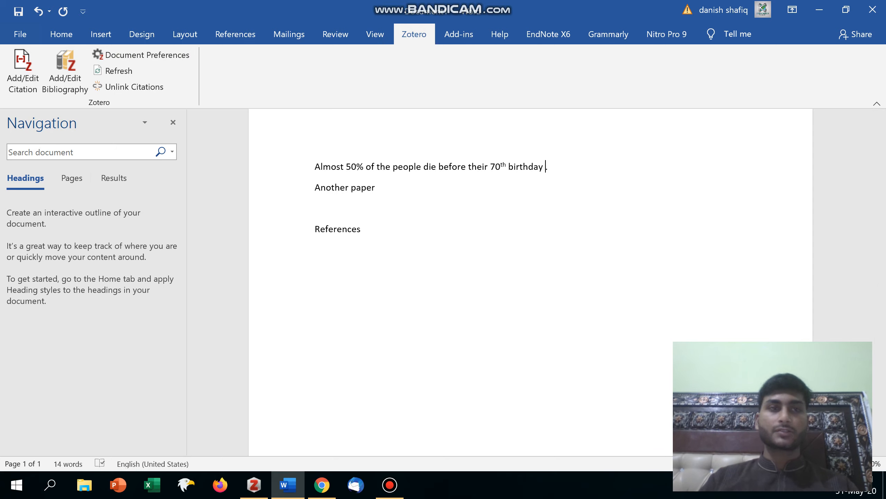
left_click(23, 70)
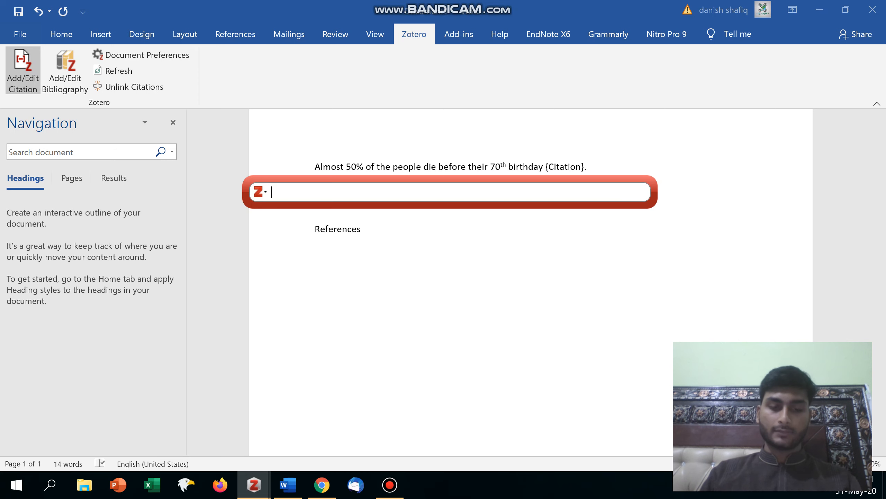
type("15")
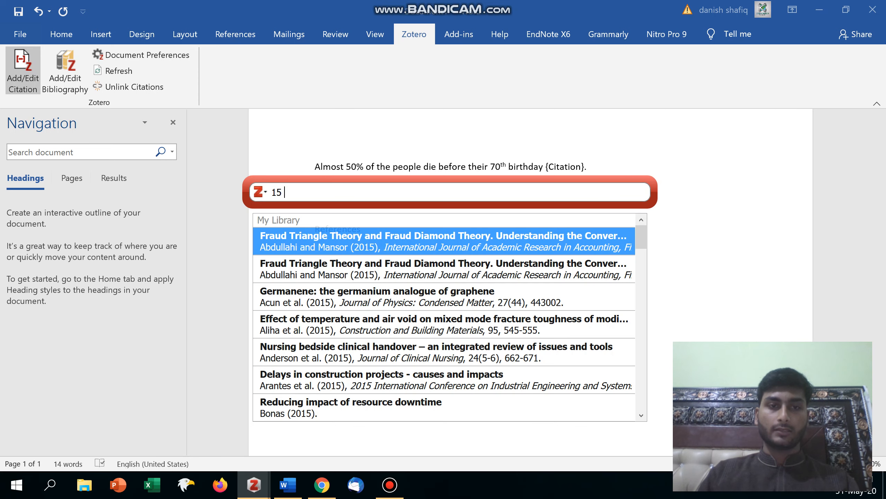
type(" year")
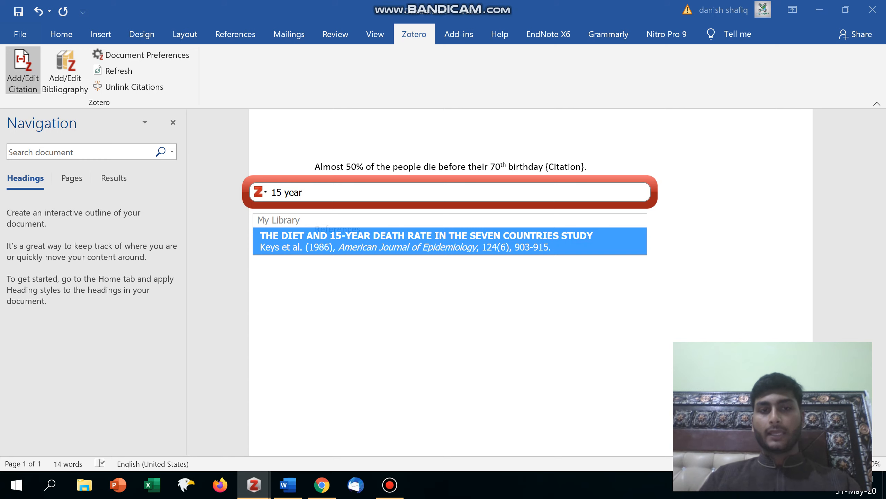
key("Return")
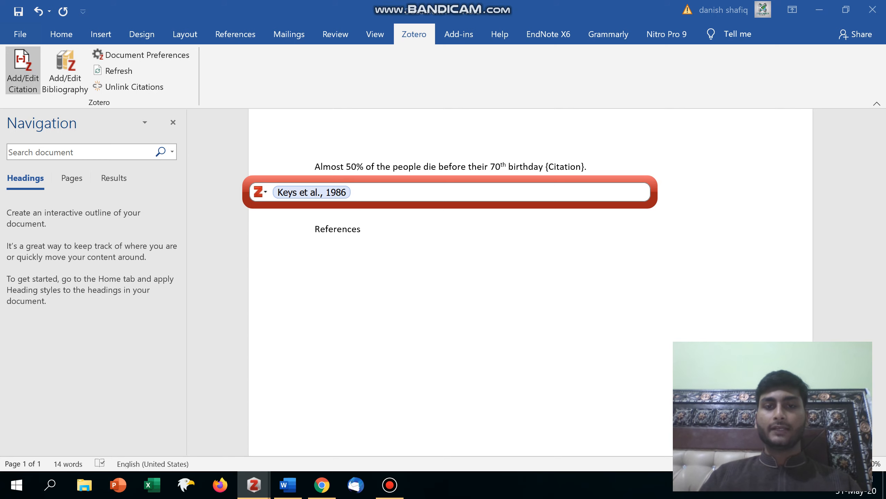
key("Return")
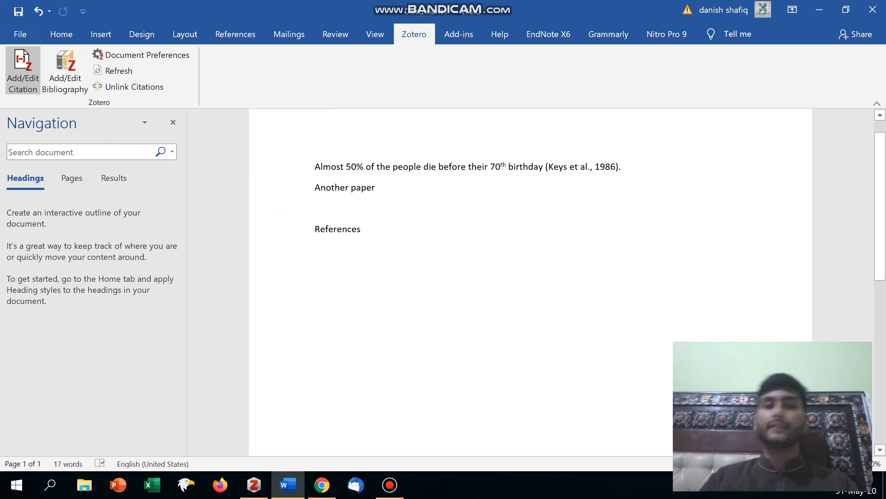
key("Down")
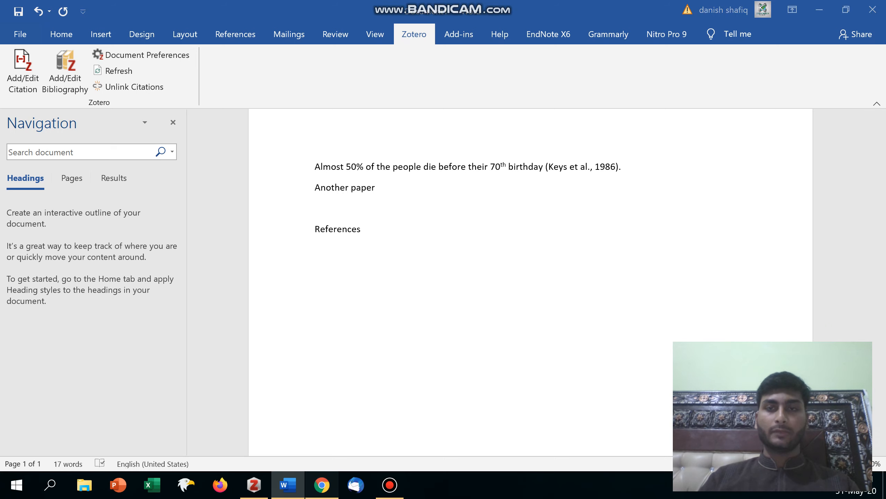
Step: Switch back to Chrome and save the article "Epidemiology of fetal death in Latin America" to Zotero
left_click(322, 485)
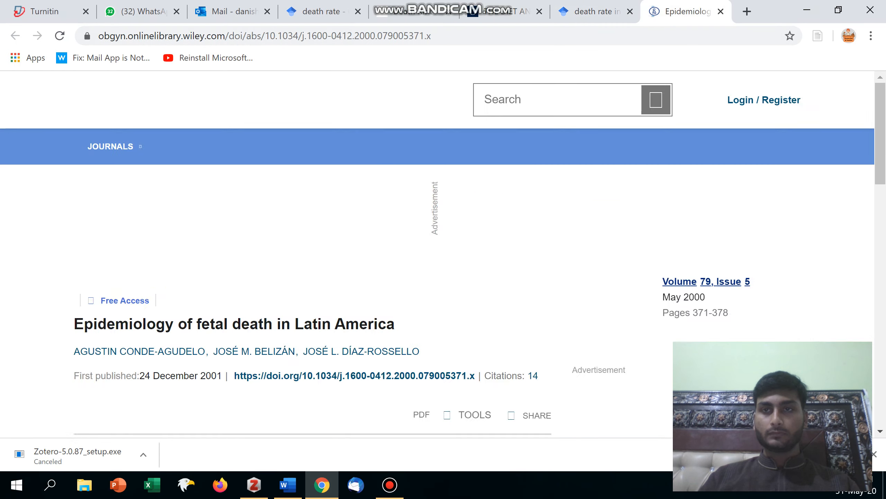
left_click(680, 11)
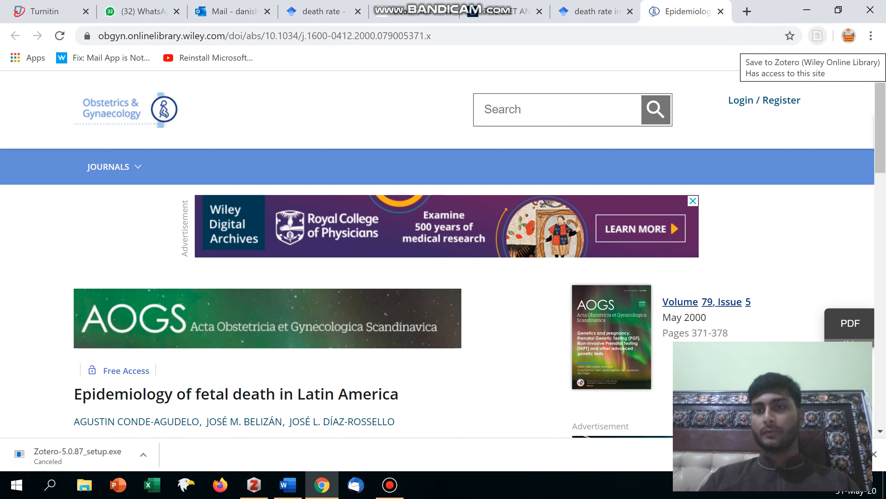
left_click(817, 35)
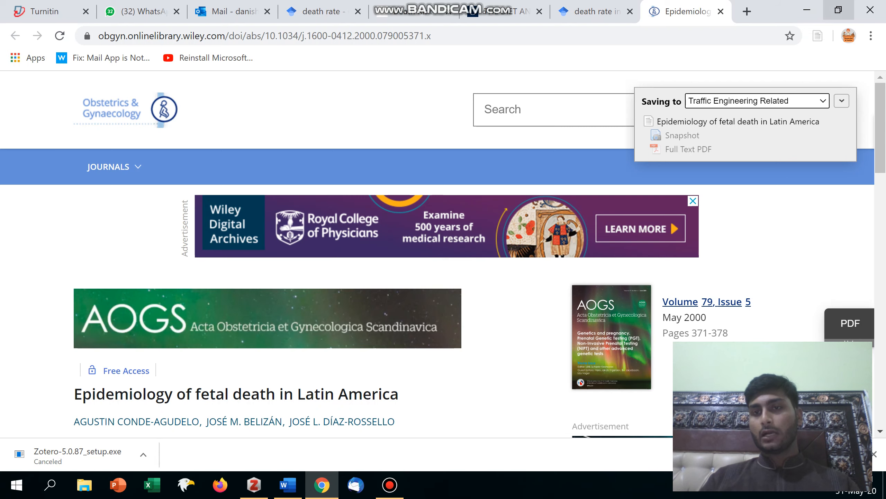
Step: Return to Word and insert a Zotero citation after "Another paper" for "Epidemiology of fetal death in Latin America", found by searching "feta"
left_click(807, 10)
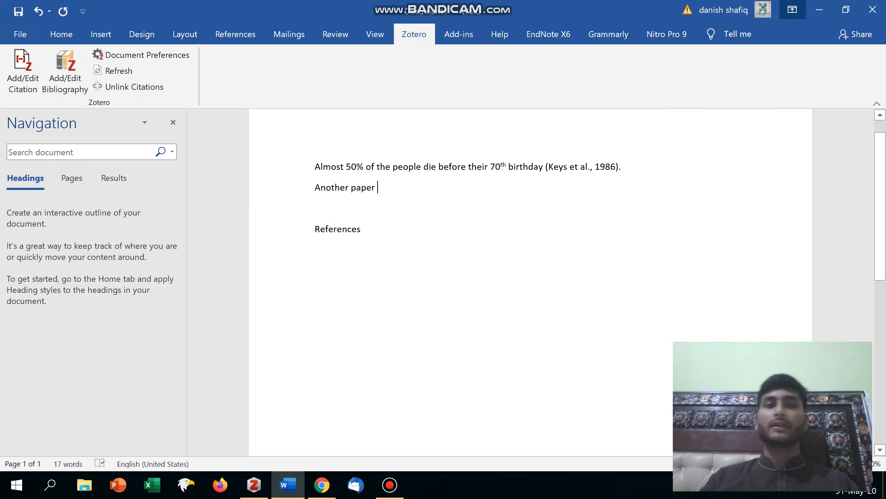
left_click(23, 70)
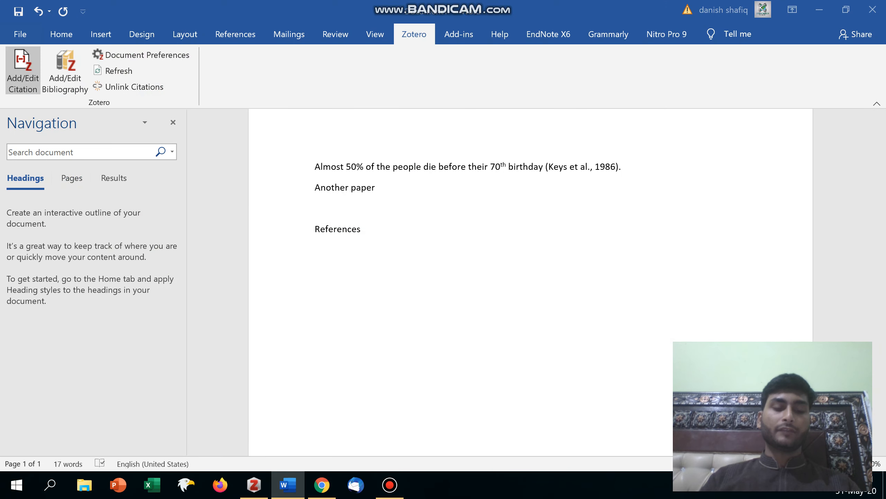
type("de")
key("BackSpace")
key("BackSpace")
type("fed")
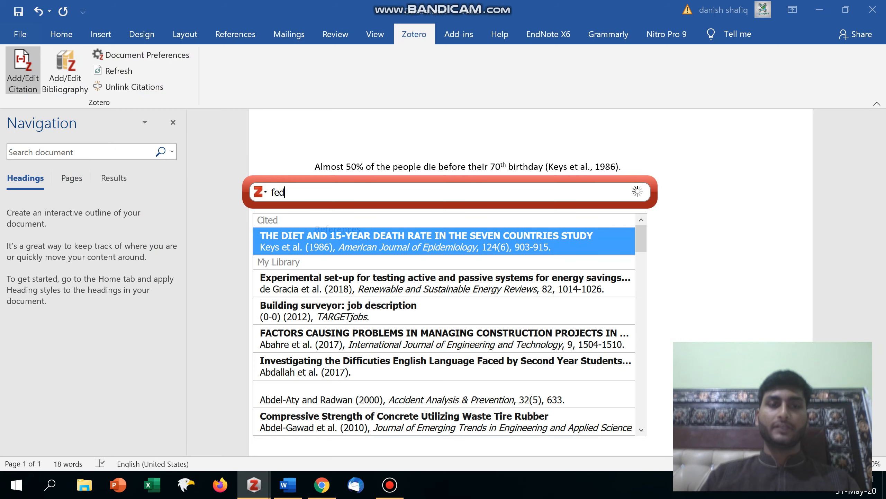
key("BackSpace")
type("ta")
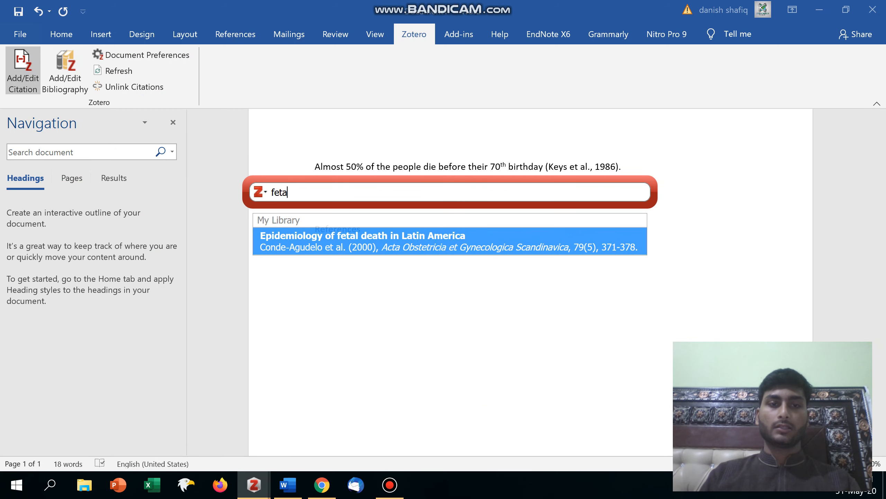
key("Return")
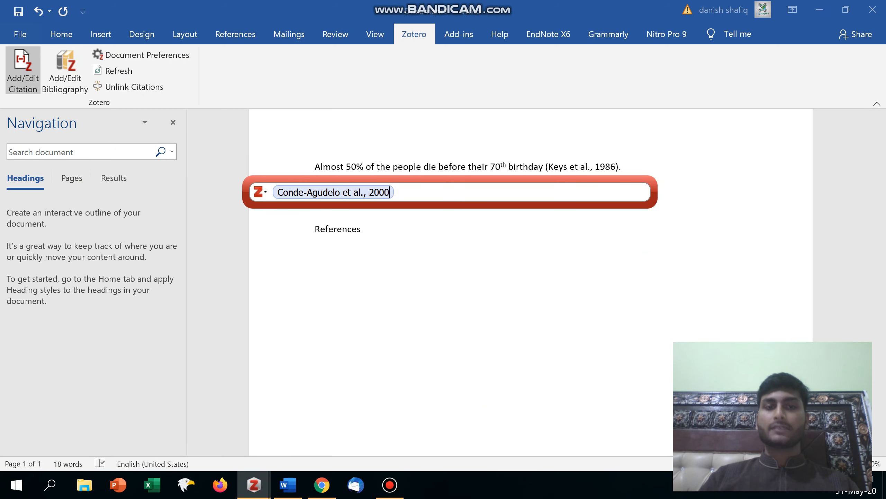
key("Return")
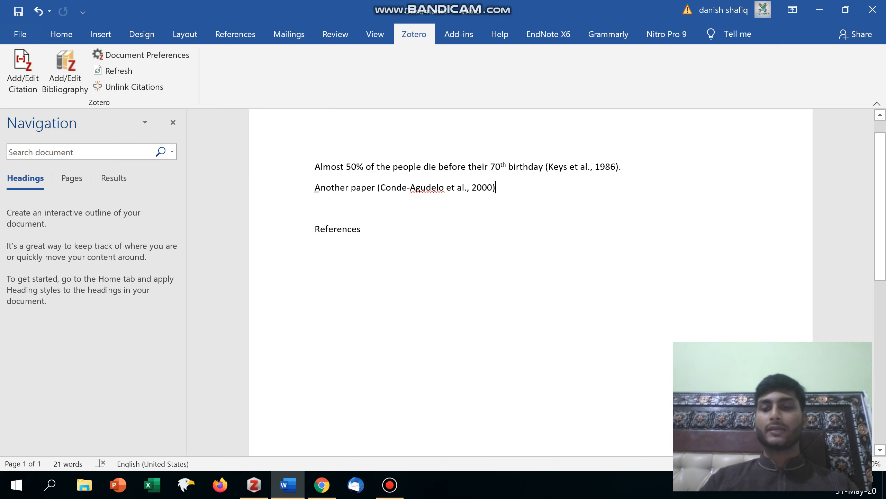
Step: Insert a Zotero bibliography on the empty line below the "References" heading
left_click(315, 249)
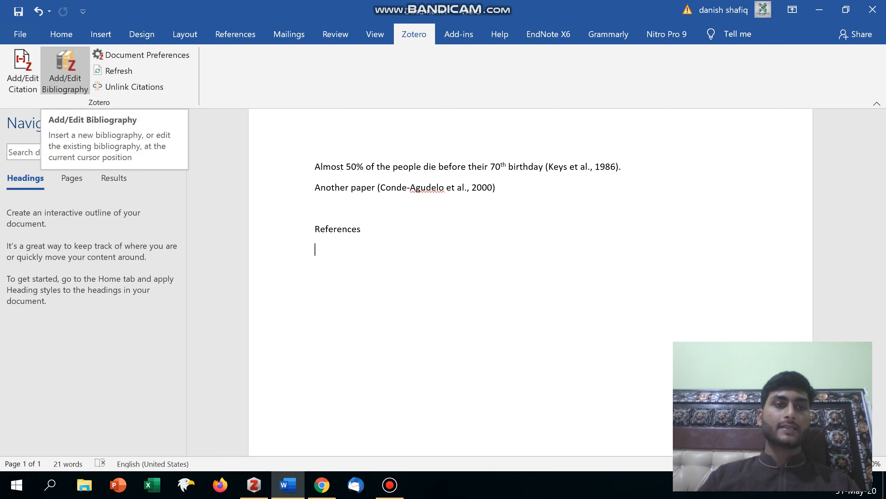
left_click(65, 70)
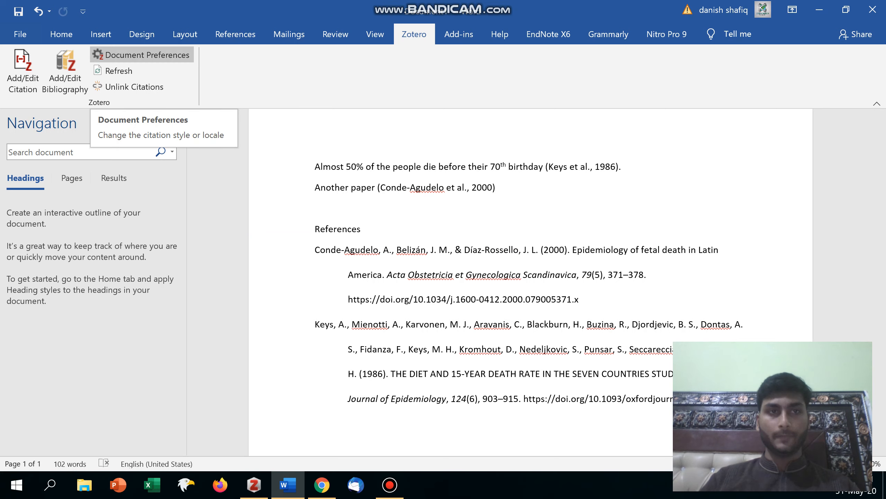
Step: Change the document's Zotero citation style to "Harvard reference format 1 (deprecated)" and apply it
left_click(141, 55)
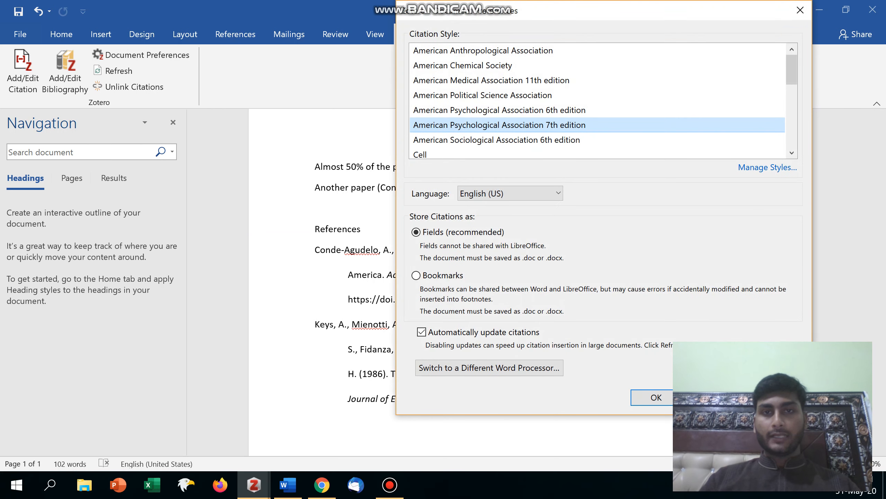
scroll(597, 101, "down", 4)
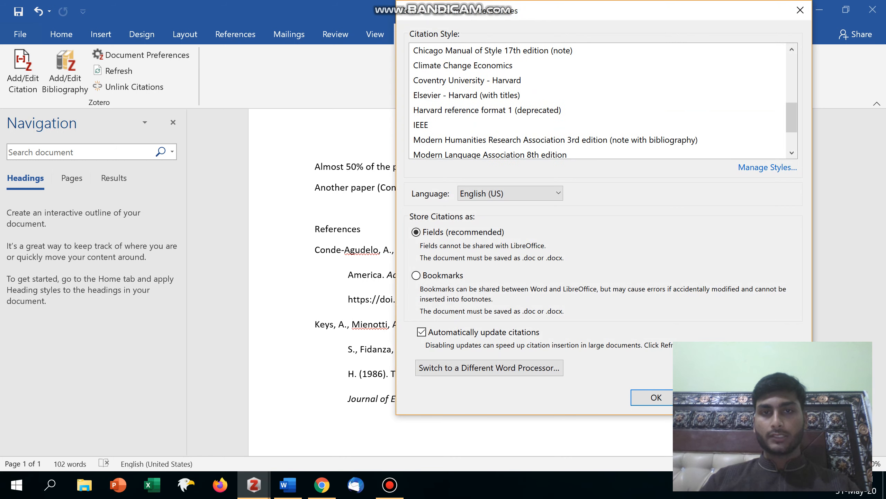
left_click(487, 110)
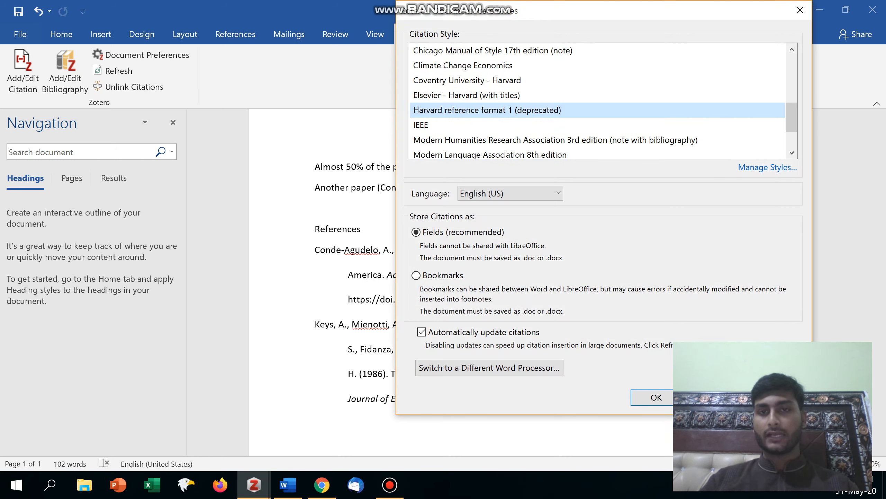
left_click(656, 397)
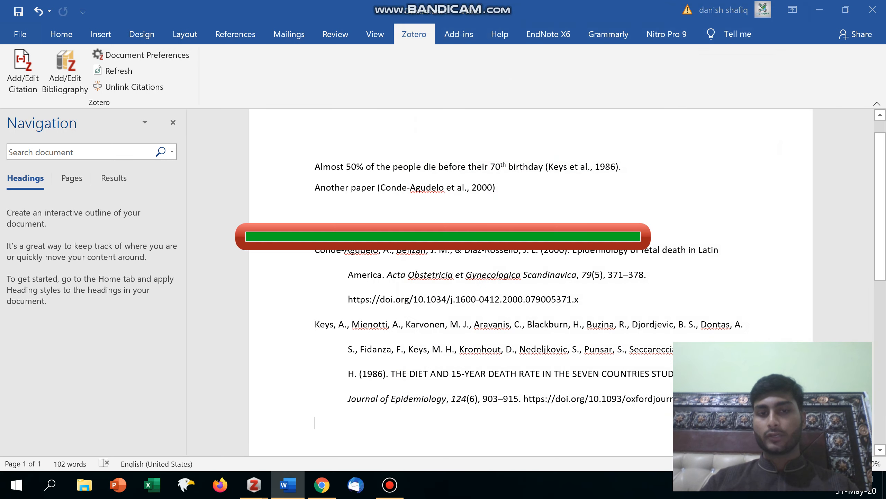